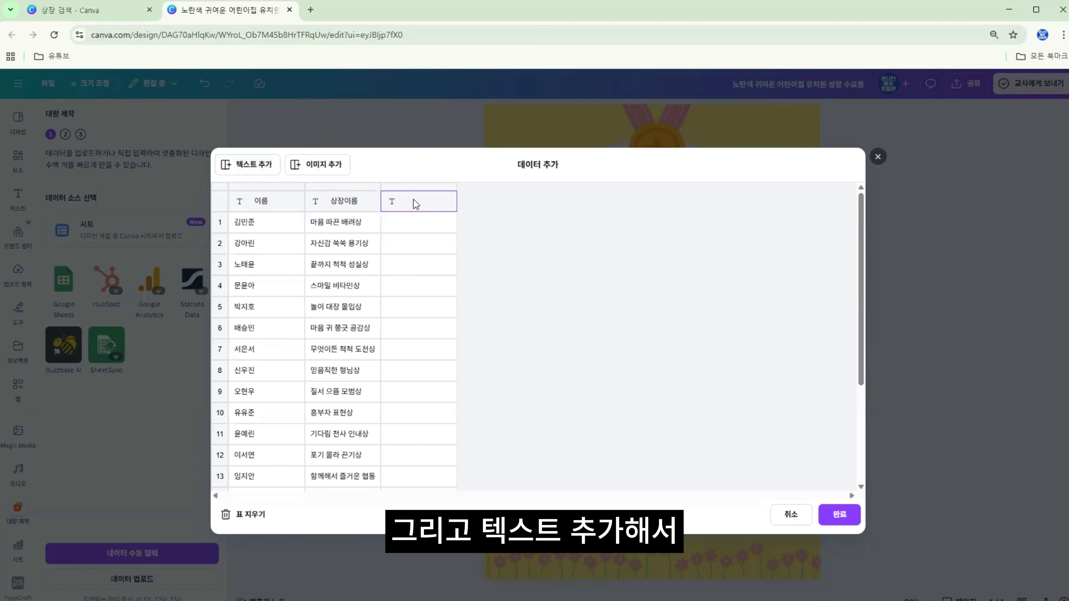
Title the new text column 수여 이유 and copy the award texts from column C of the Google Sheets spreadsheet
text(ㅅ)
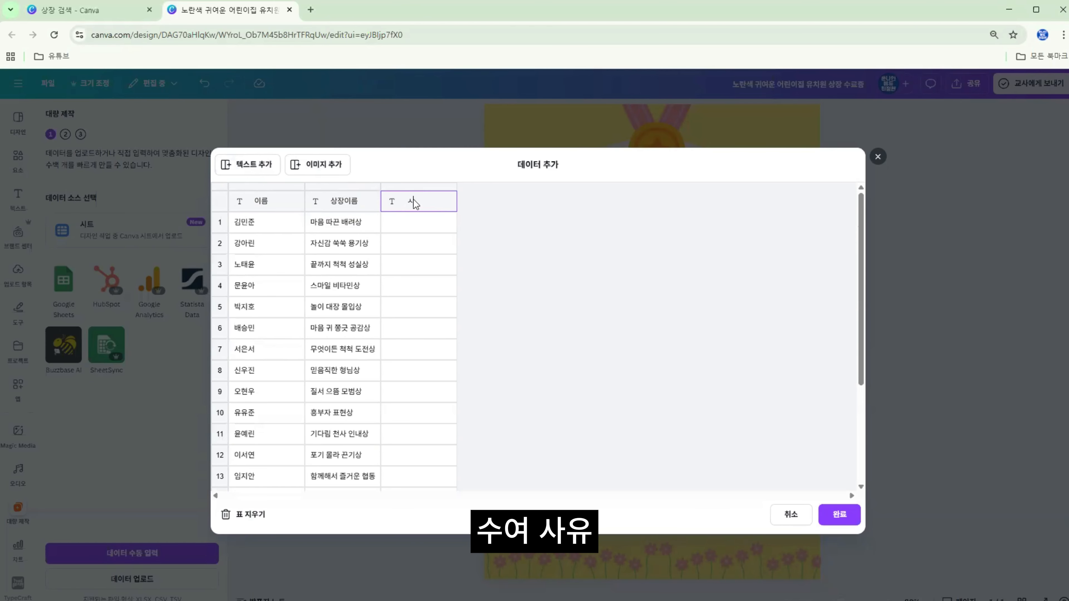
text(ㅜ)
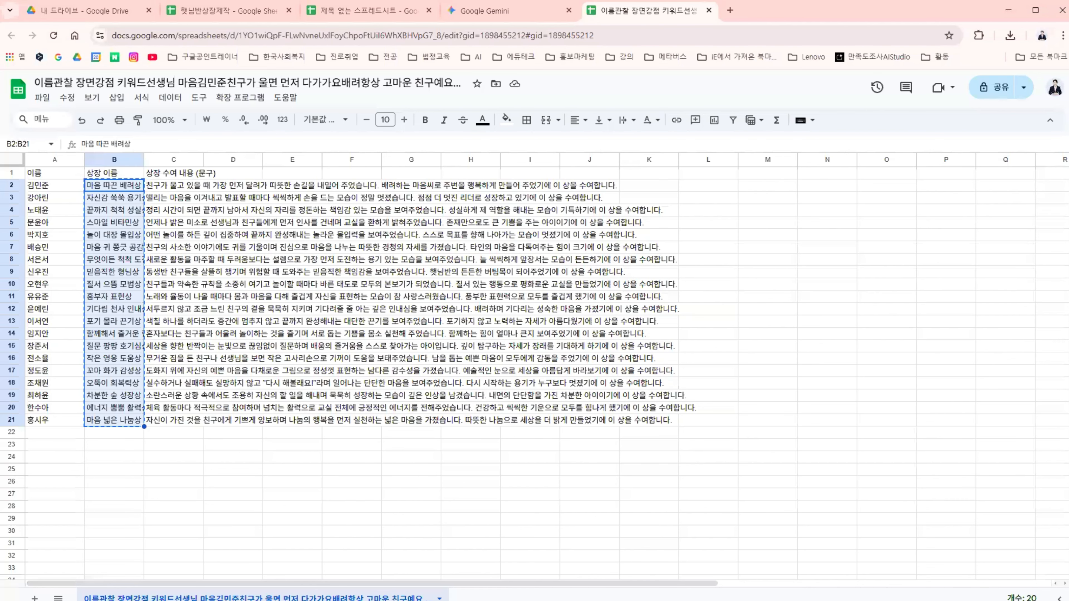
key(ctrl+c)
drag(182, 350, 189, 422)
key(ctrl+c)
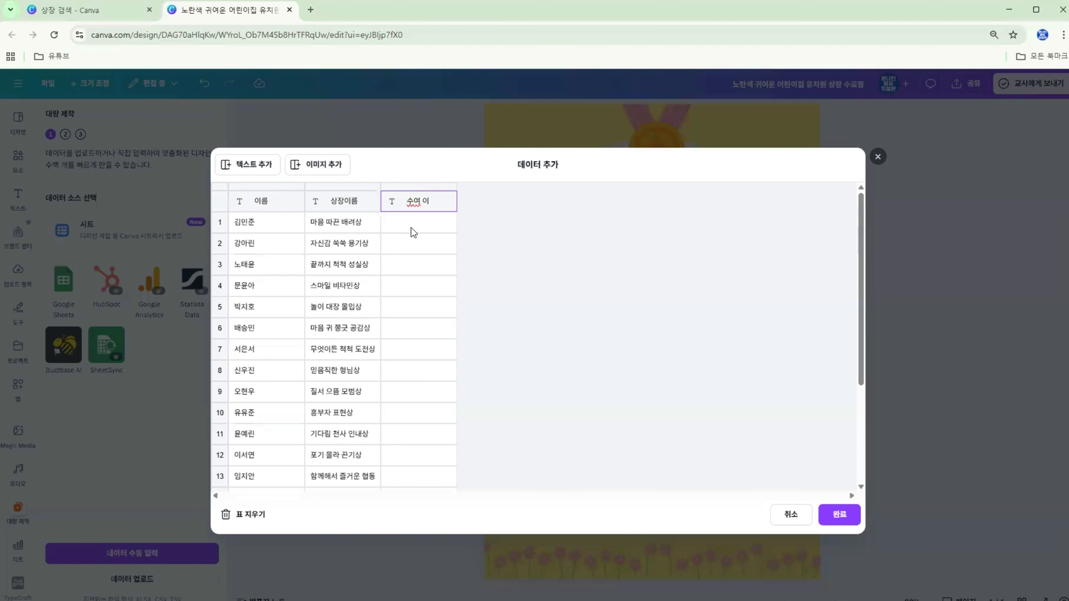
Fill the 수여 이유 column of the Canva data table with the copied award texts and finish adding the data
click(414, 233)
key(ctrl+v)
click(439, 200)
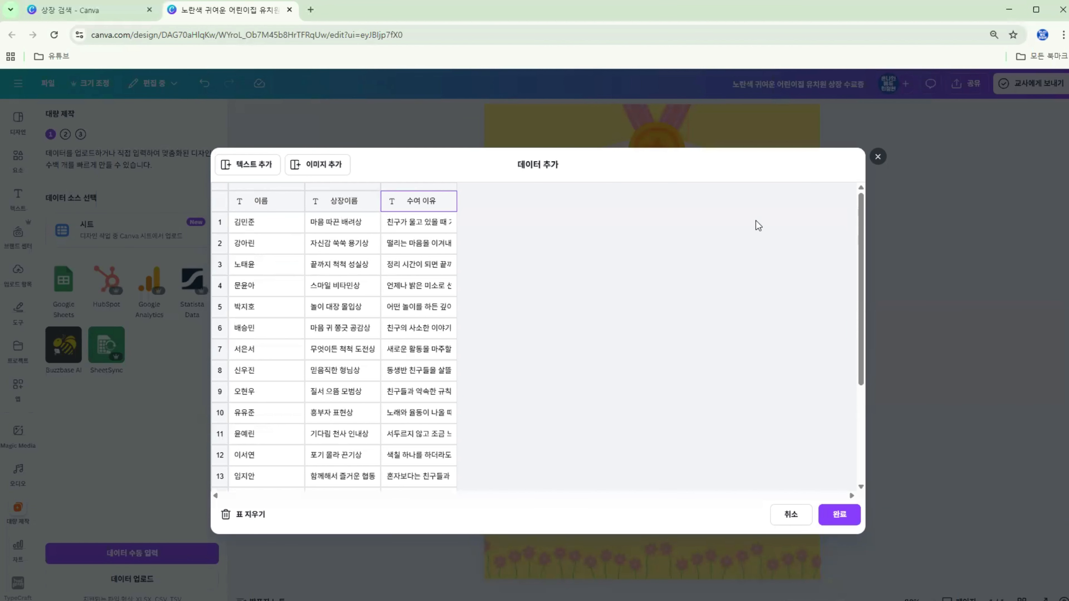
drag(860, 201, 858, 367)
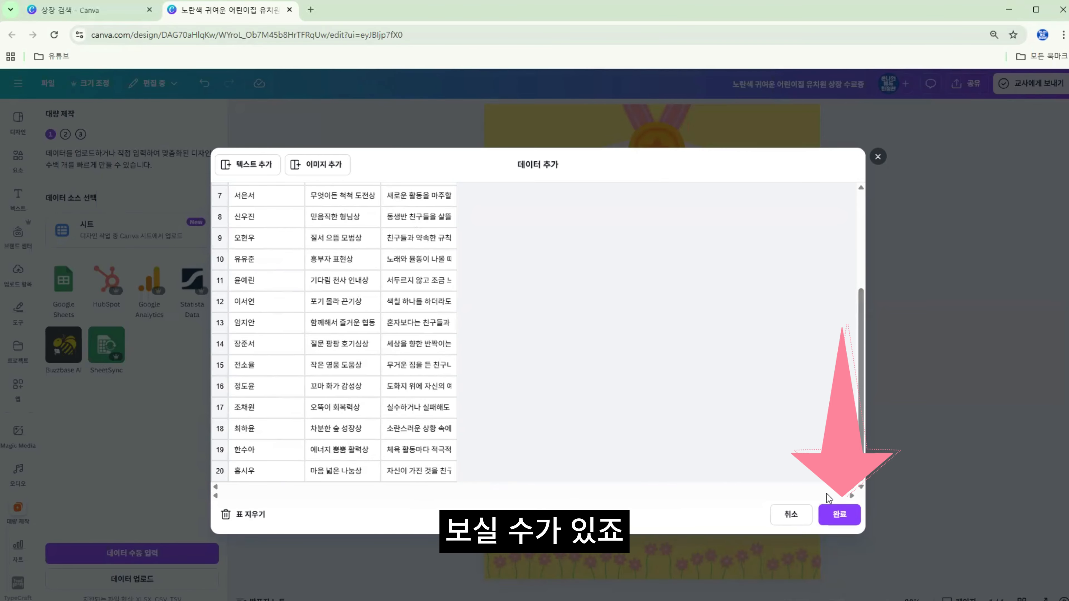
click(843, 516)
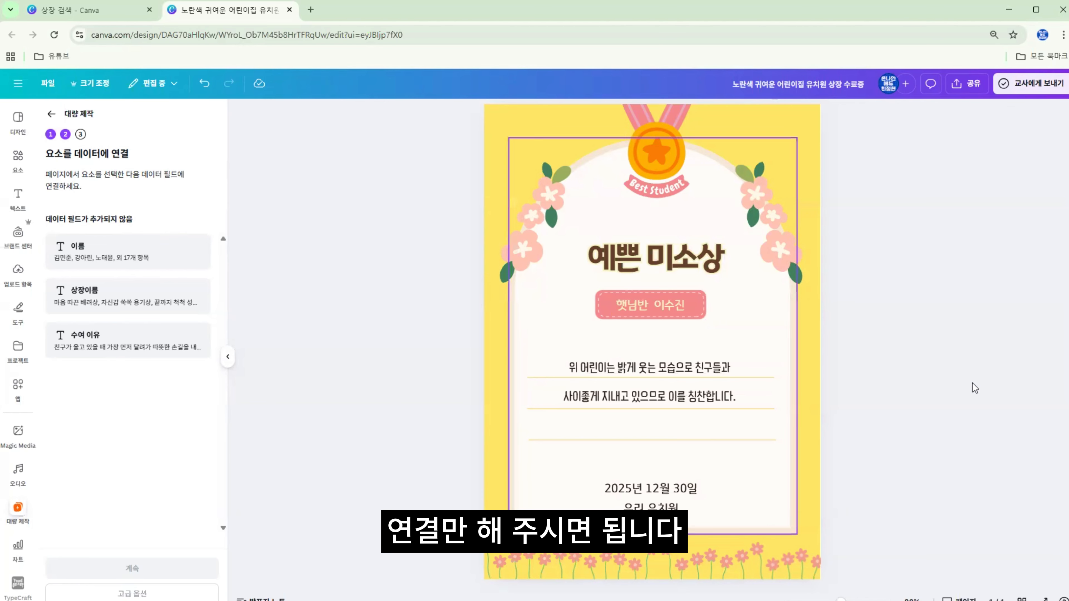
Connect the certificate's title text 예쁜 미소상 to the 상장이름 data field
click(668, 263)
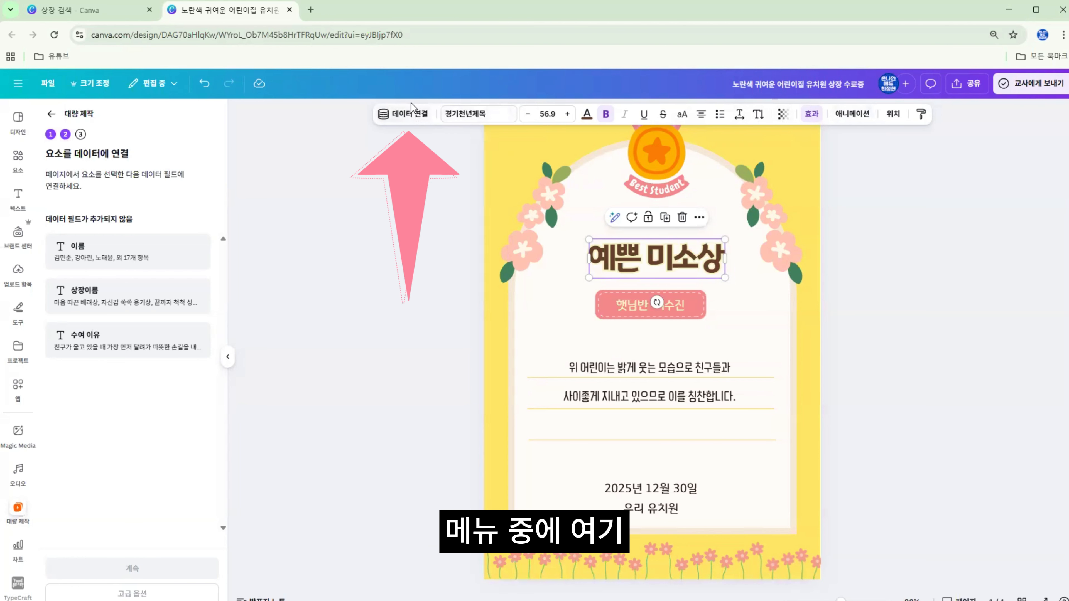
click(402, 115)
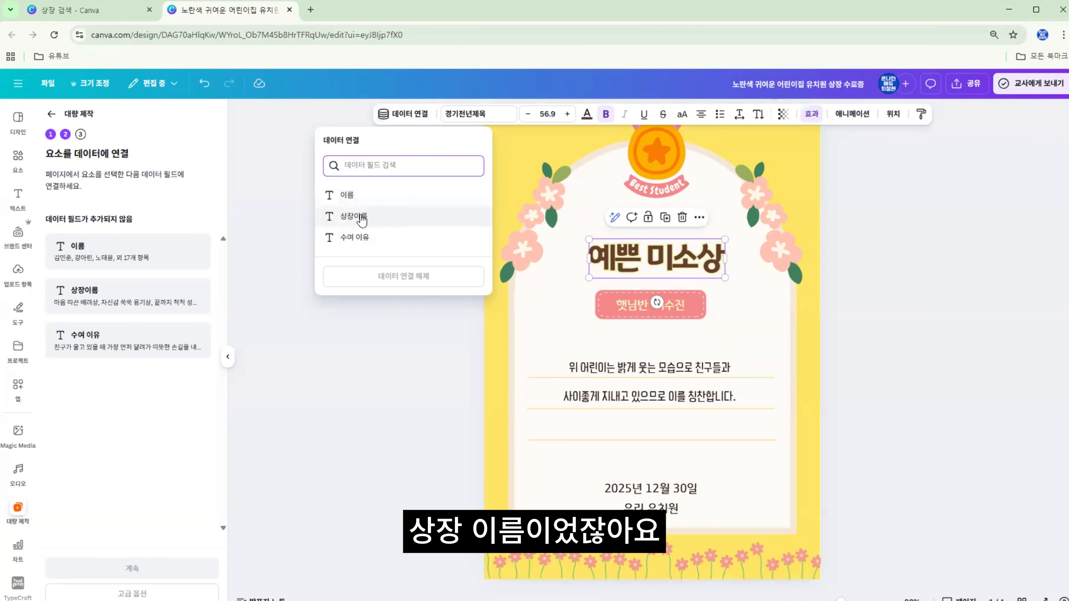
click(349, 217)
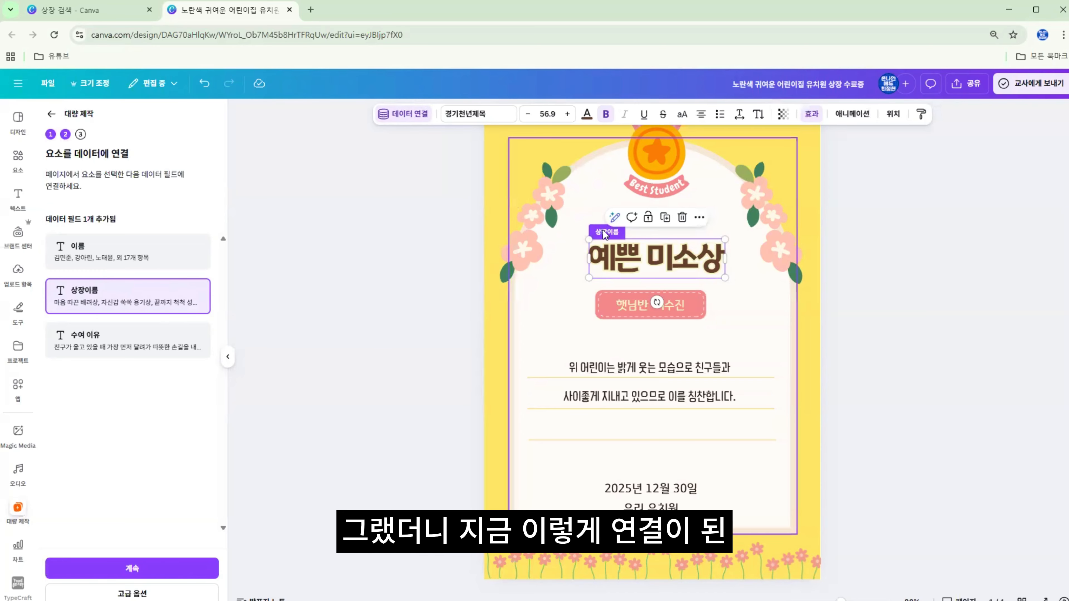
Connect the child's name text in the pink banner to the 이름 data field
click(676, 303)
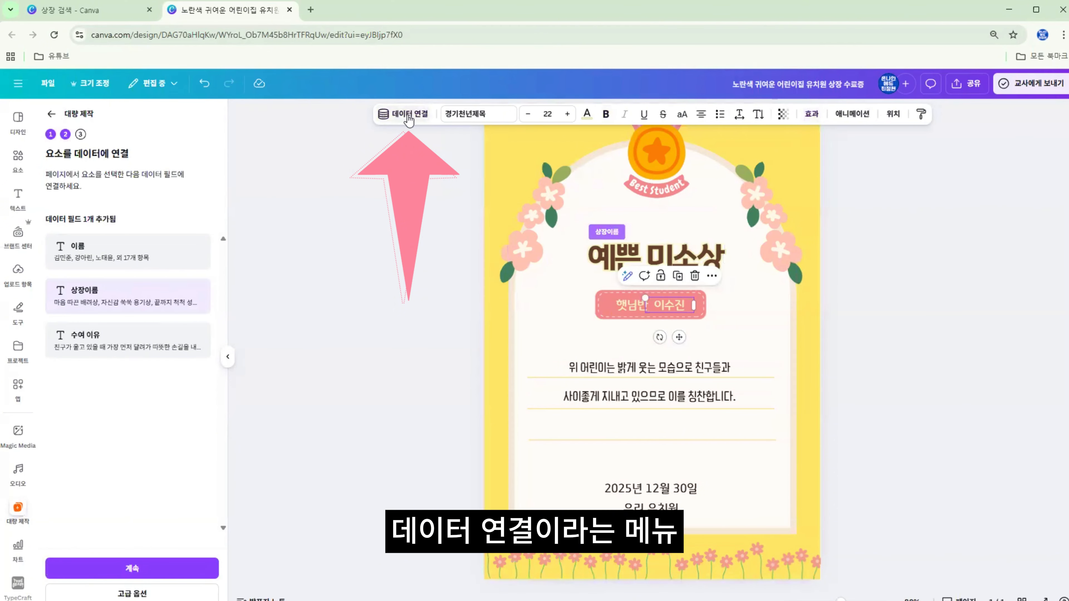
click(407, 114)
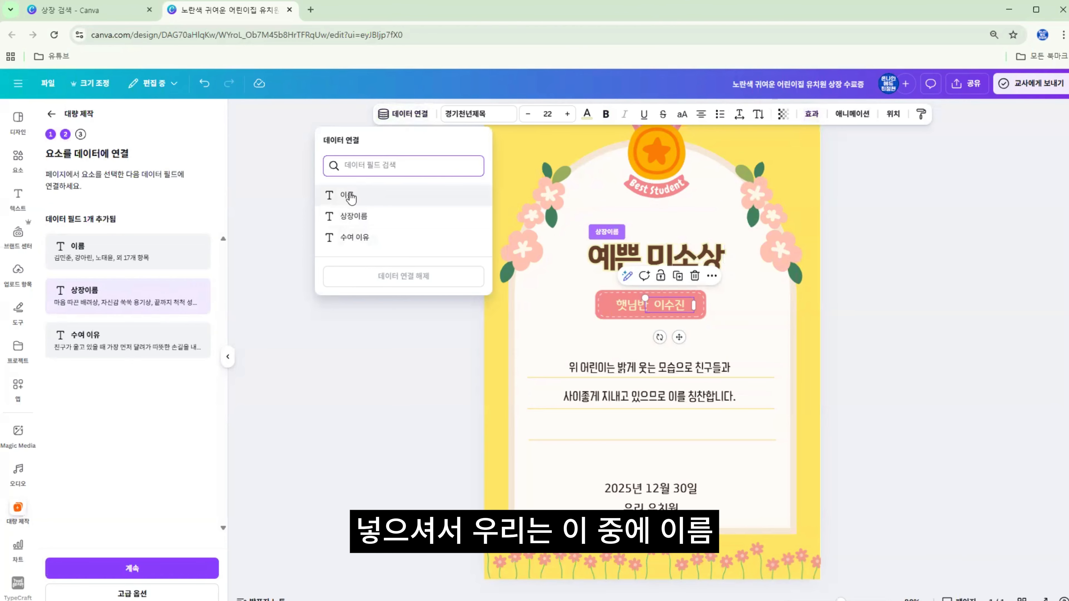
click(354, 195)
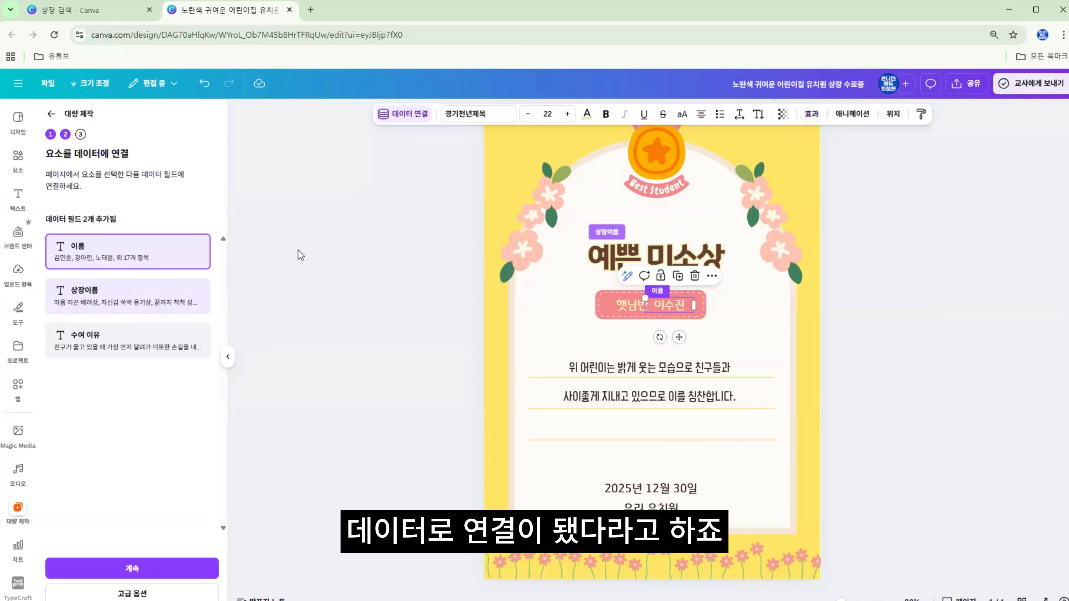
Connect the certificate's two-line body paragraph to the 수여 이유 data field
click(636, 369)
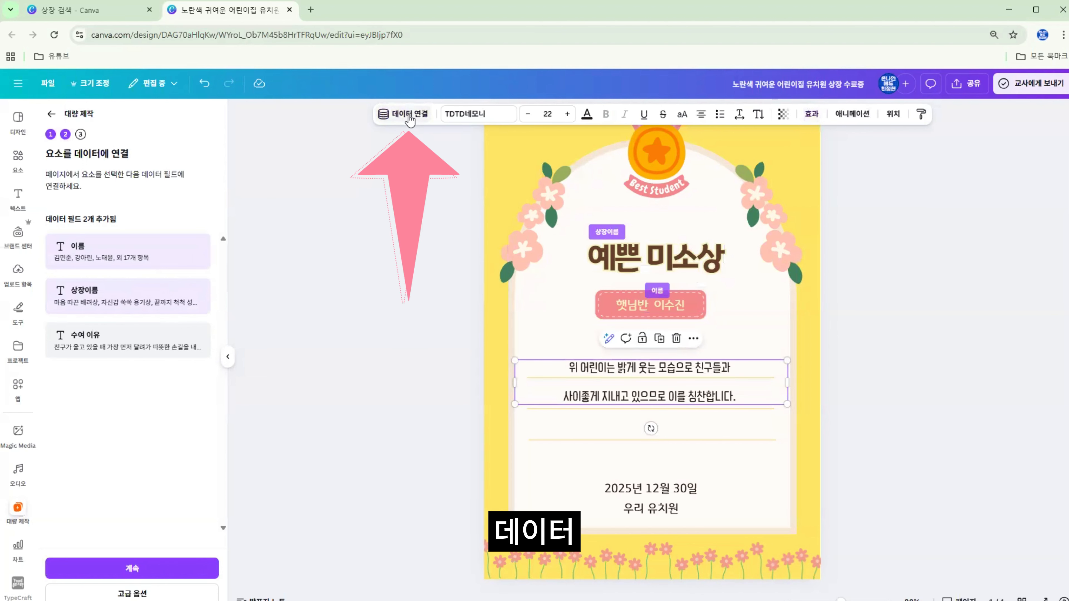
click(409, 114)
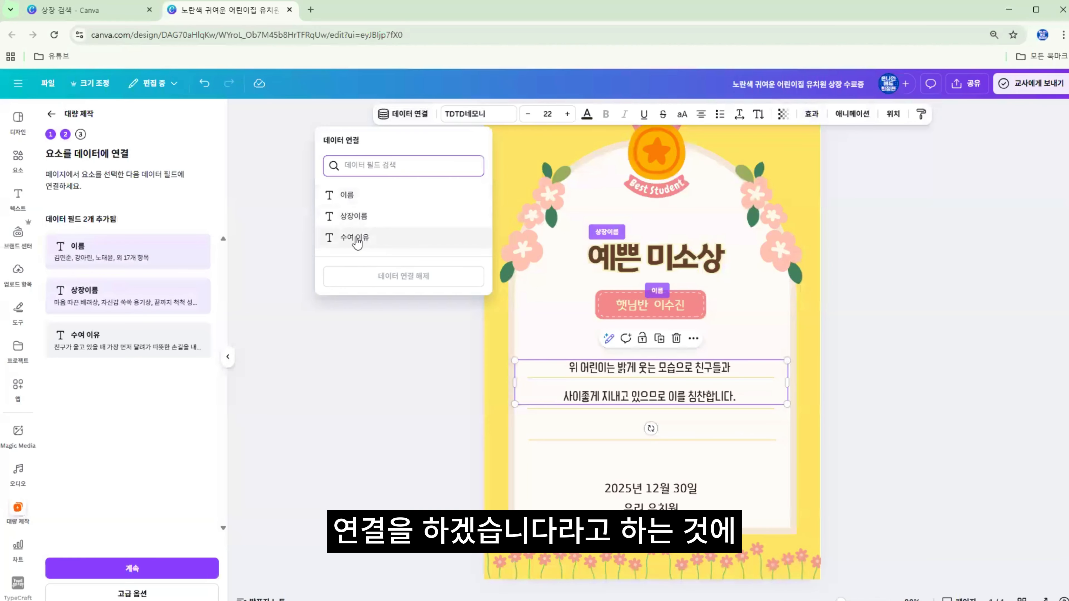
click(356, 238)
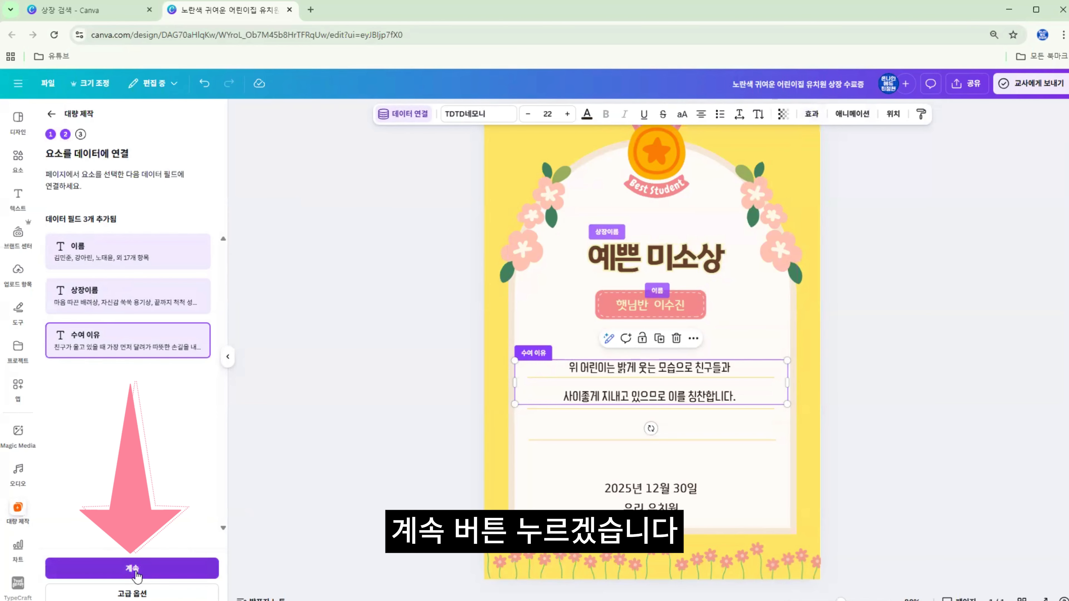
Generate 20 designs from all the data rows and open the resulting bulk design
click(132, 569)
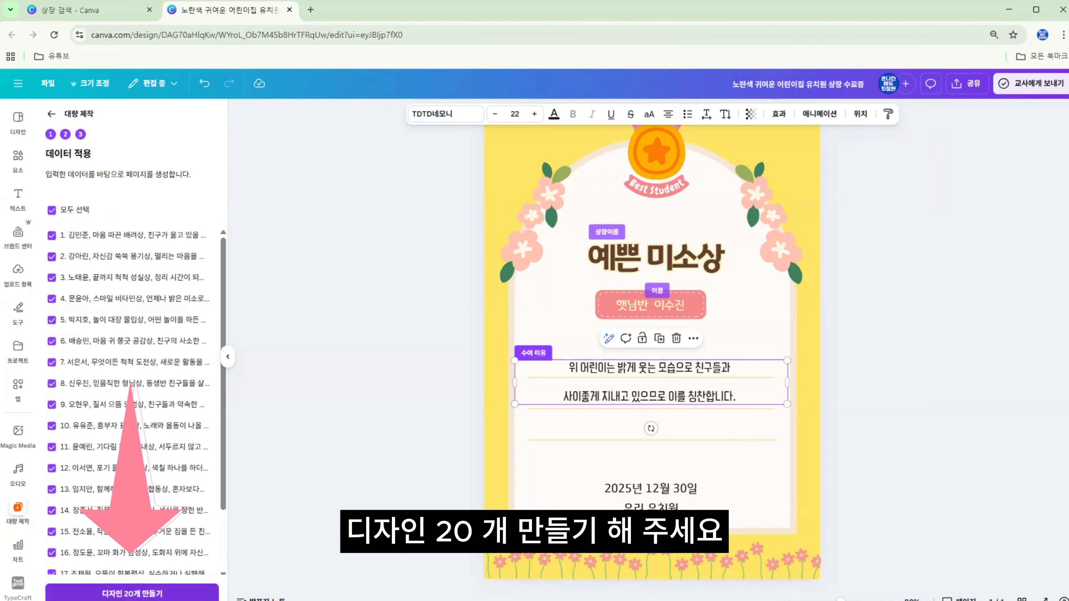
click(132, 594)
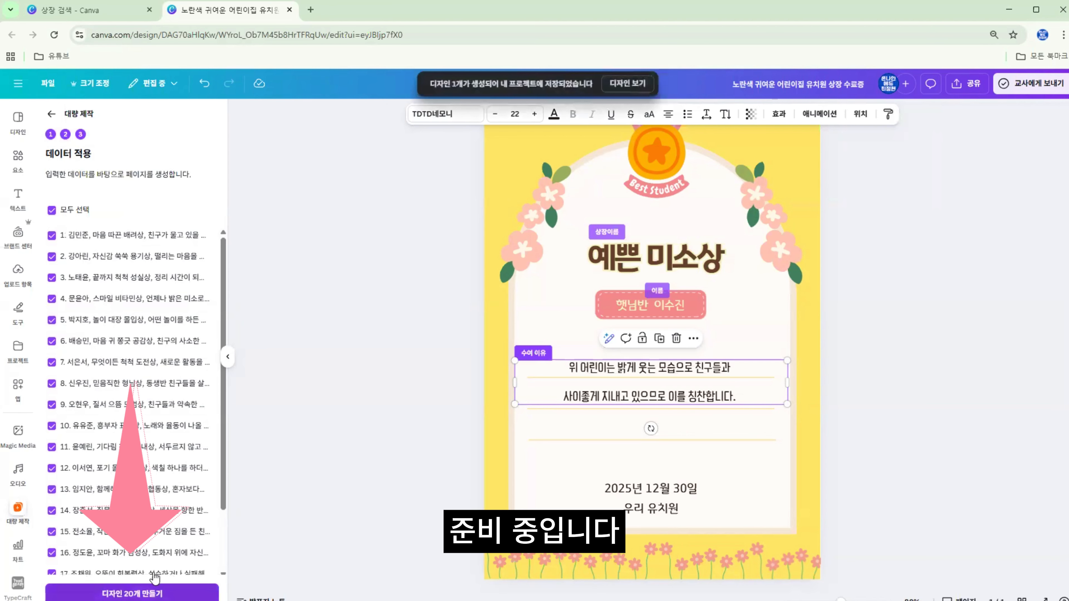
click(636, 84)
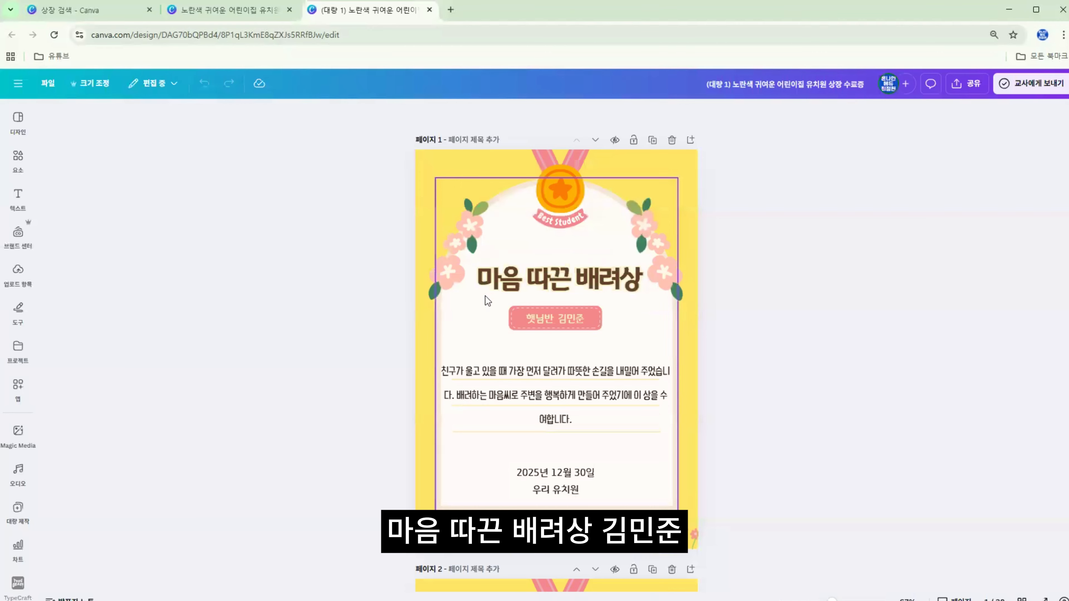
Look through the generated certificates page by page and in grid view to check titles, names and award texts
scroll(573, 331, down, 10)
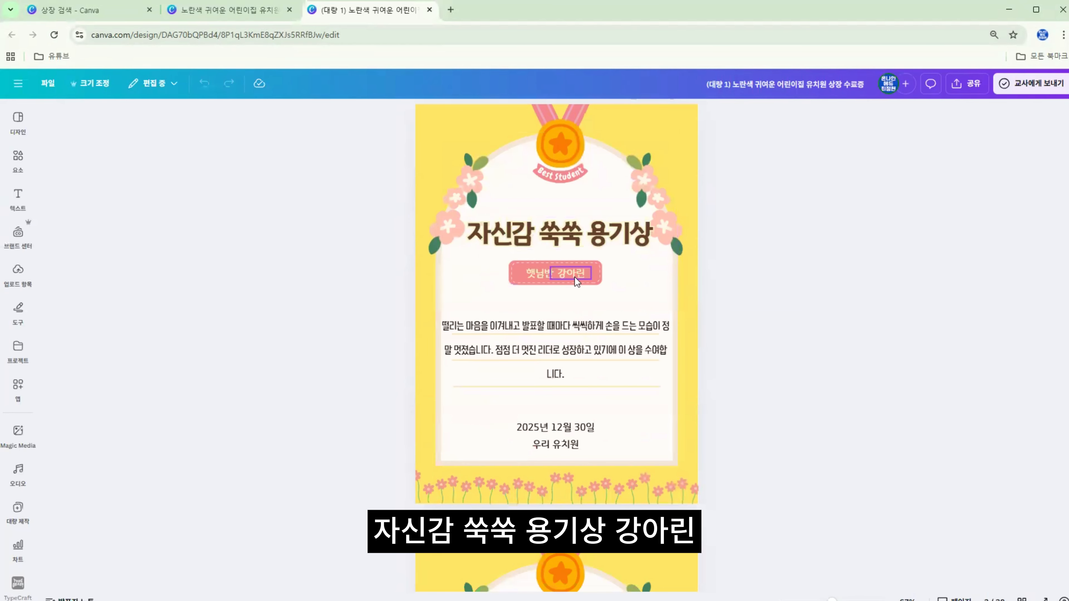
scroll(574, 276, down, 8)
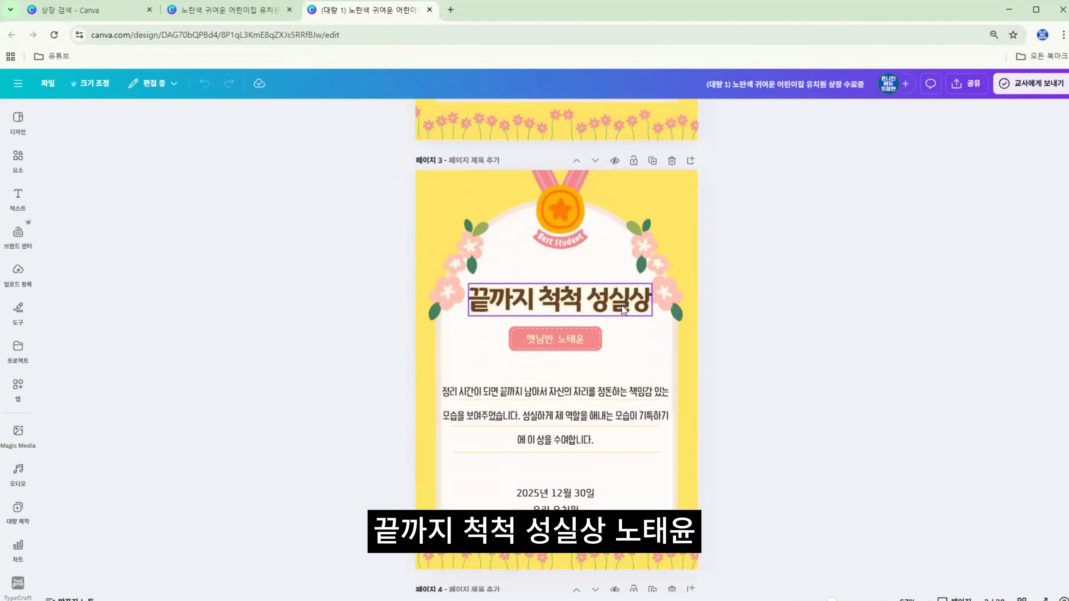
scroll(576, 342, up, 15)
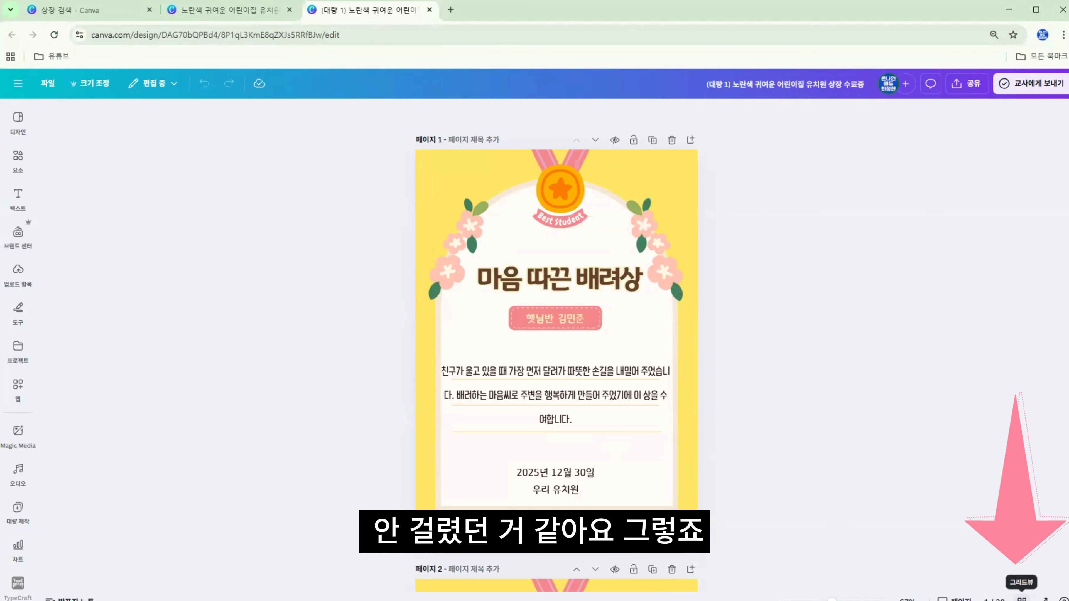
click(1022, 599)
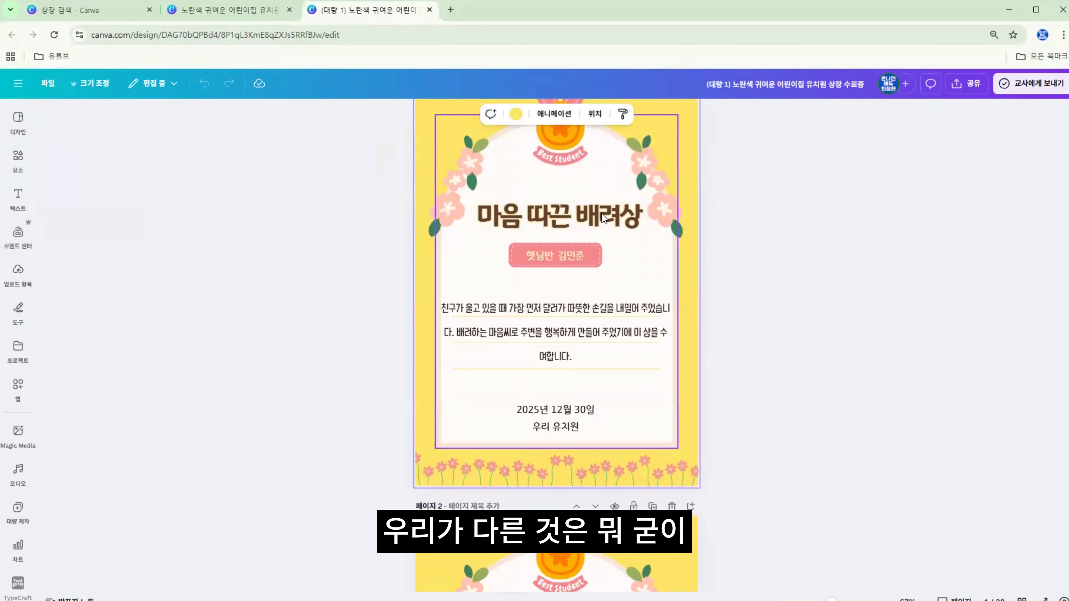
scroll(608, 243, down, 10)
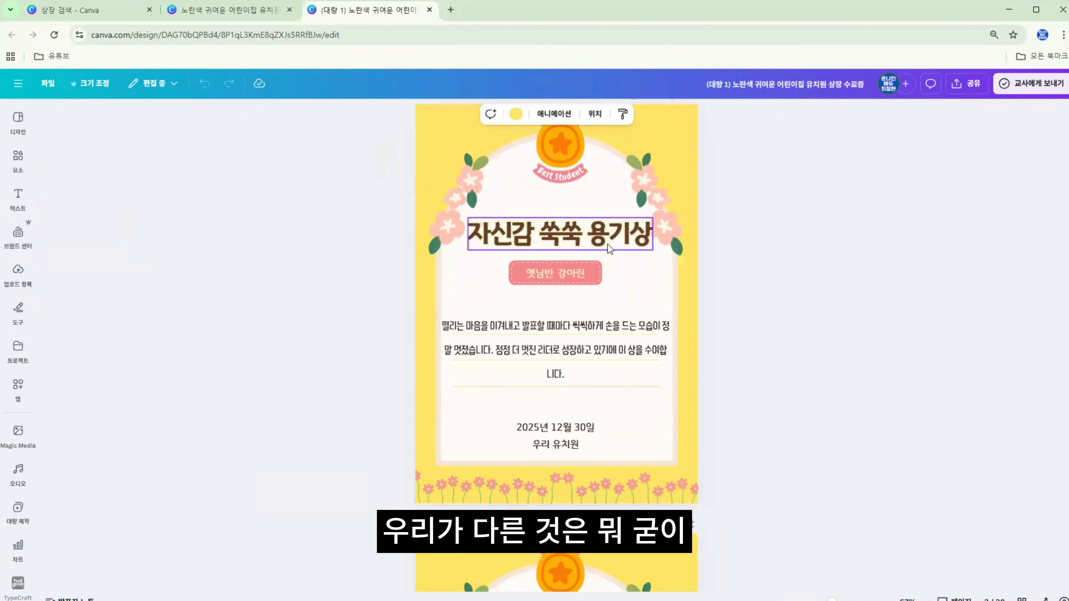
scroll(485, 330, up, 10)
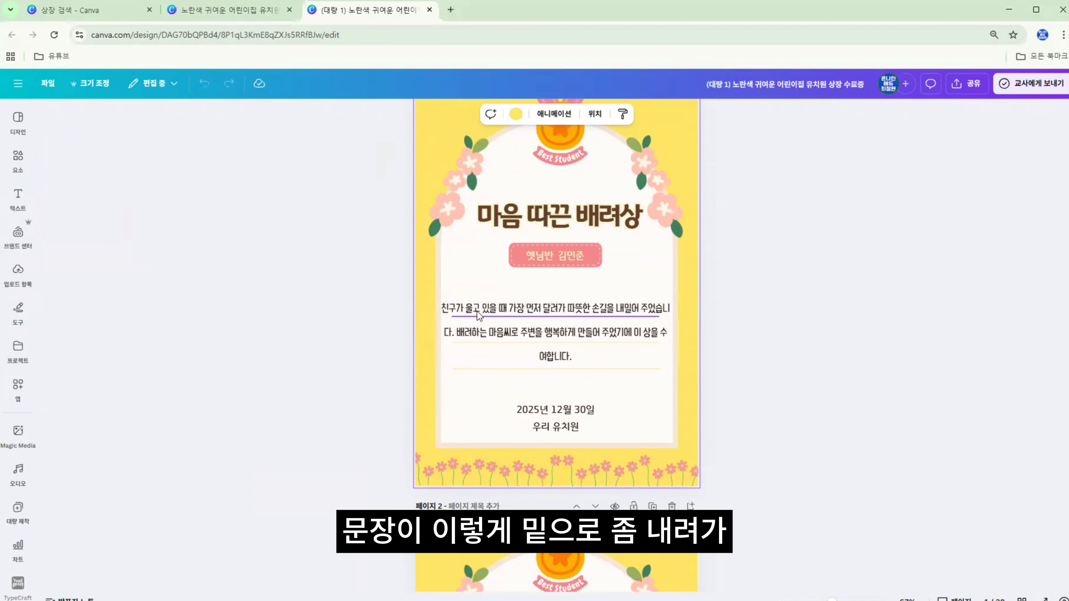
Adjust the line wrapping of the first certificate's award text so that 주었습니다 starts the second line
click(470, 309)
double_click(640, 310)
click(639, 308)
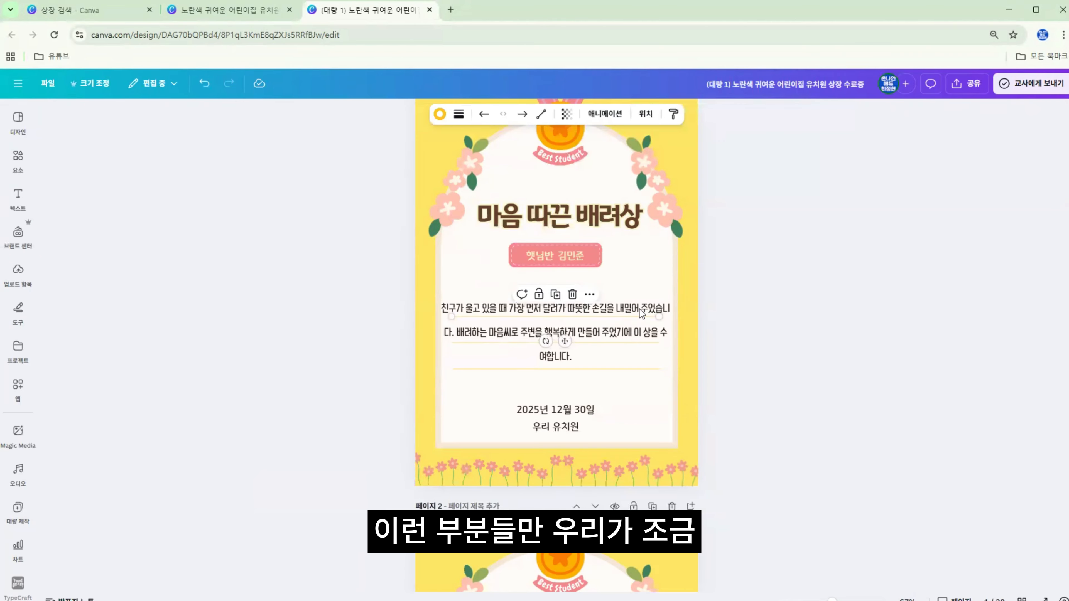
click(642, 308)
click(643, 308)
click(644, 311)
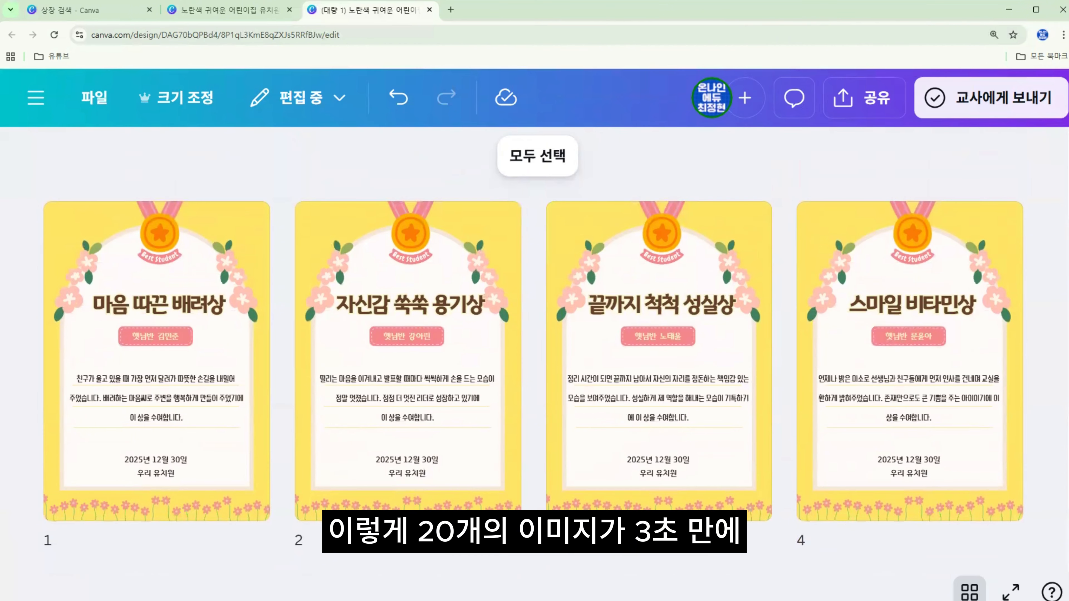
Review all the certificates in grid view through to the last page
scroll(534, 371, down, 9)
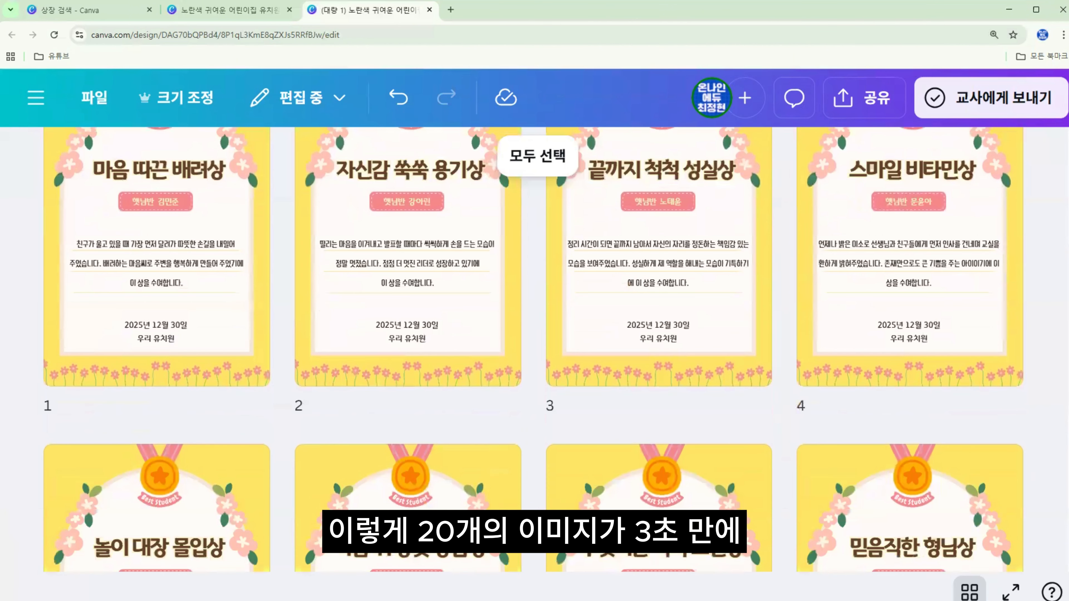
scroll(534, 347, down, 8)
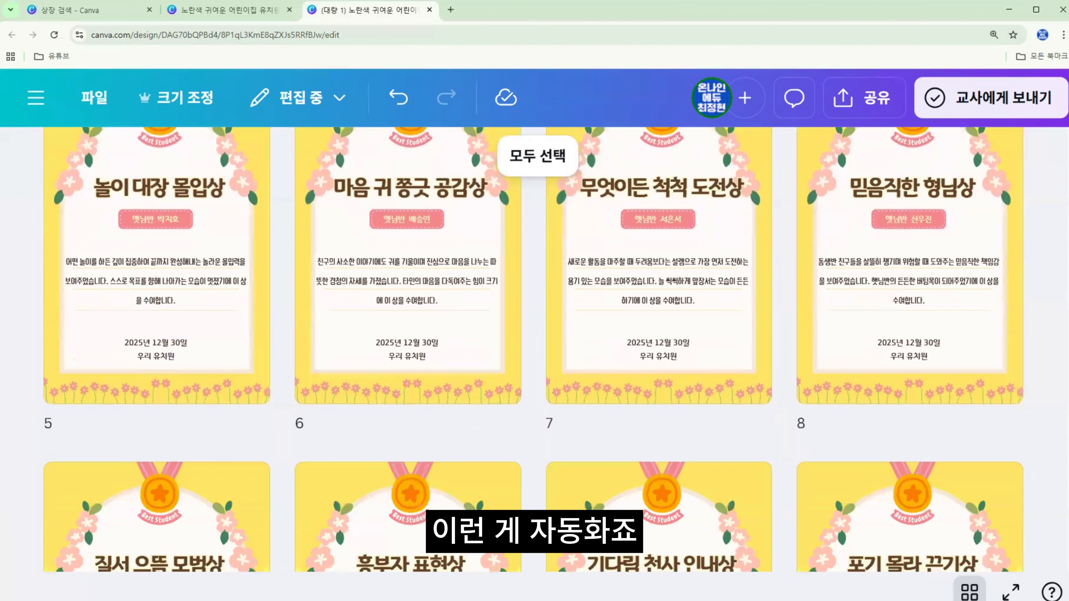
scroll(534, 349, down, 10)
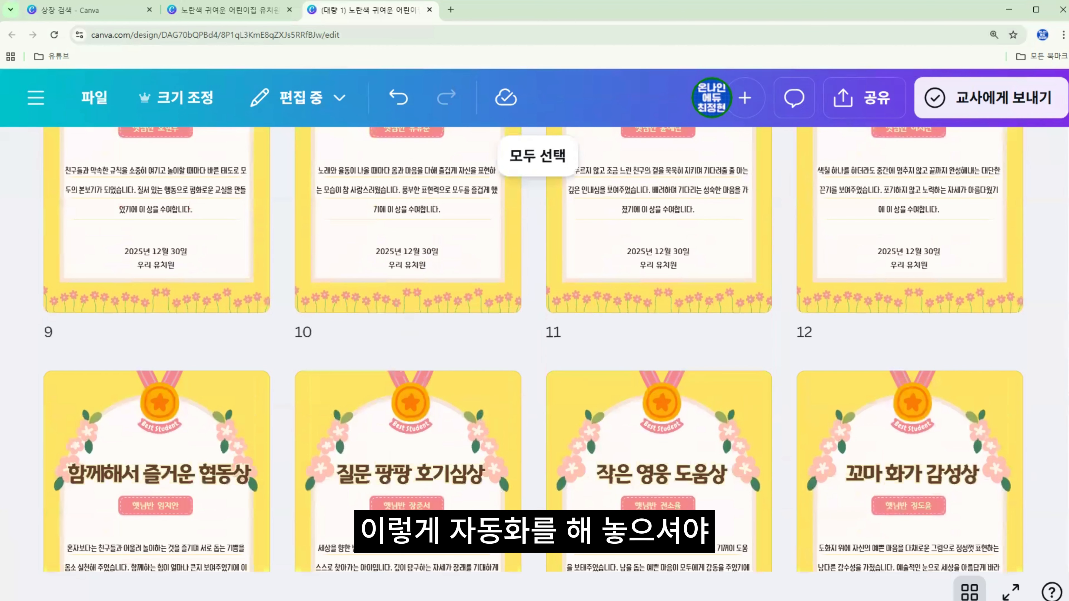
scroll(534, 349, down, 9)
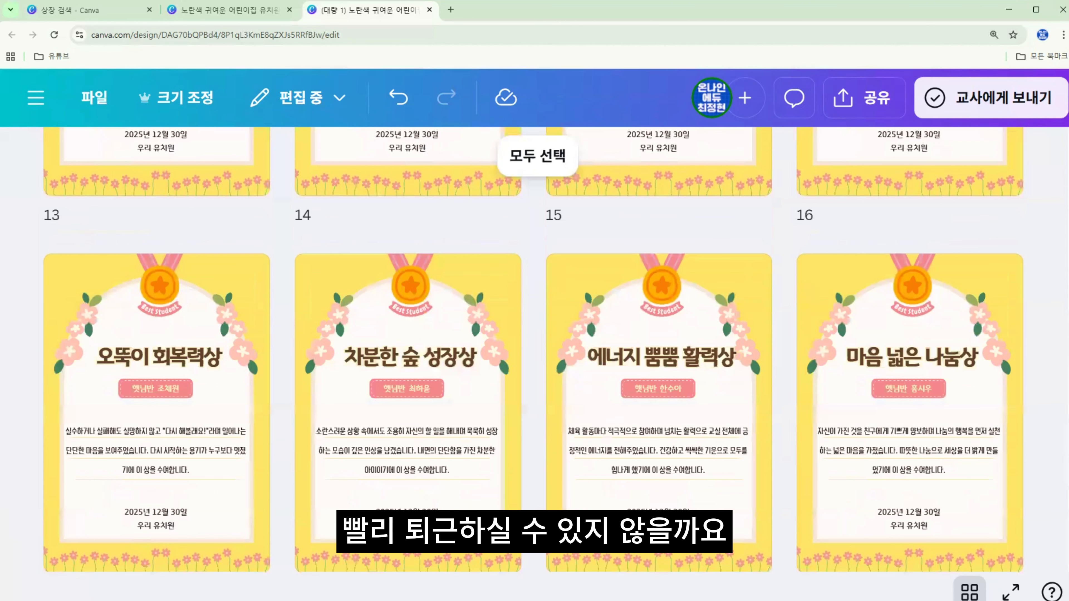